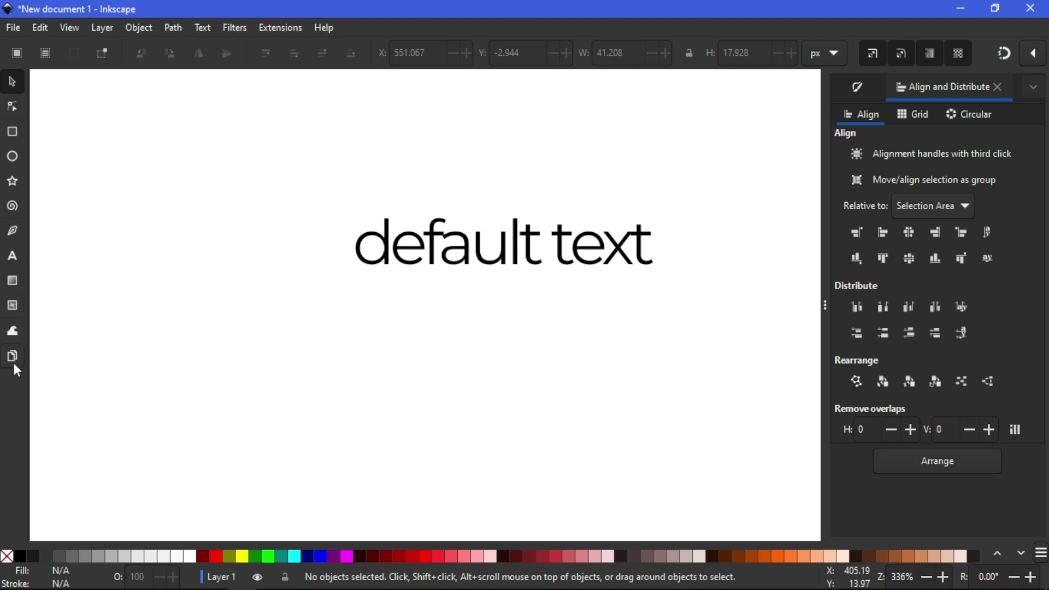
Open the Preferences window, shift it right and back, then close it
left_click(40, 27)
left_click(426, 326)
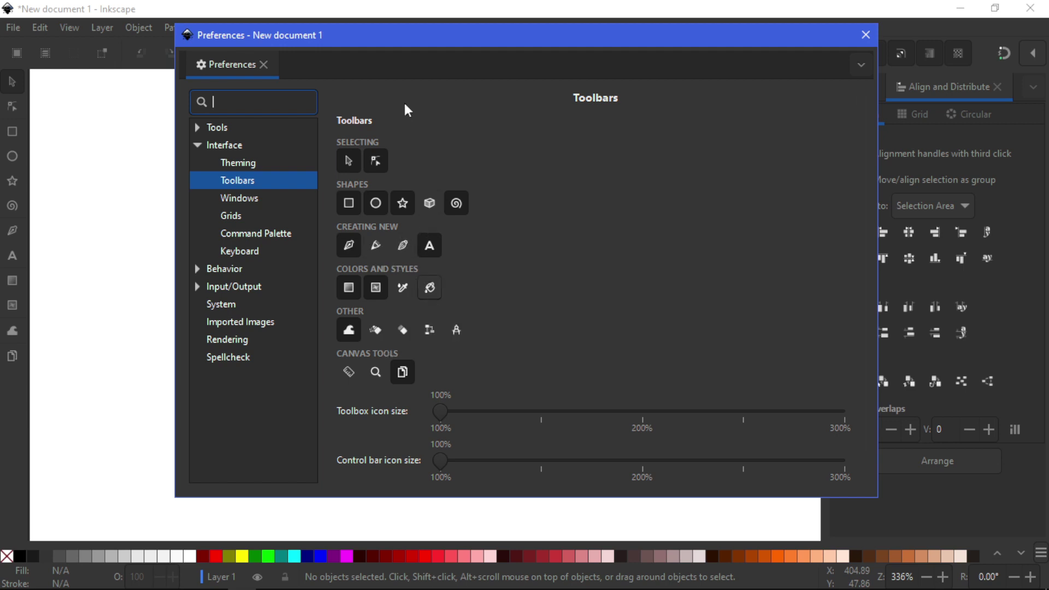
left_click_drag(421, 45, 493, 45)
left_click_drag(877, 43, 799, 56)
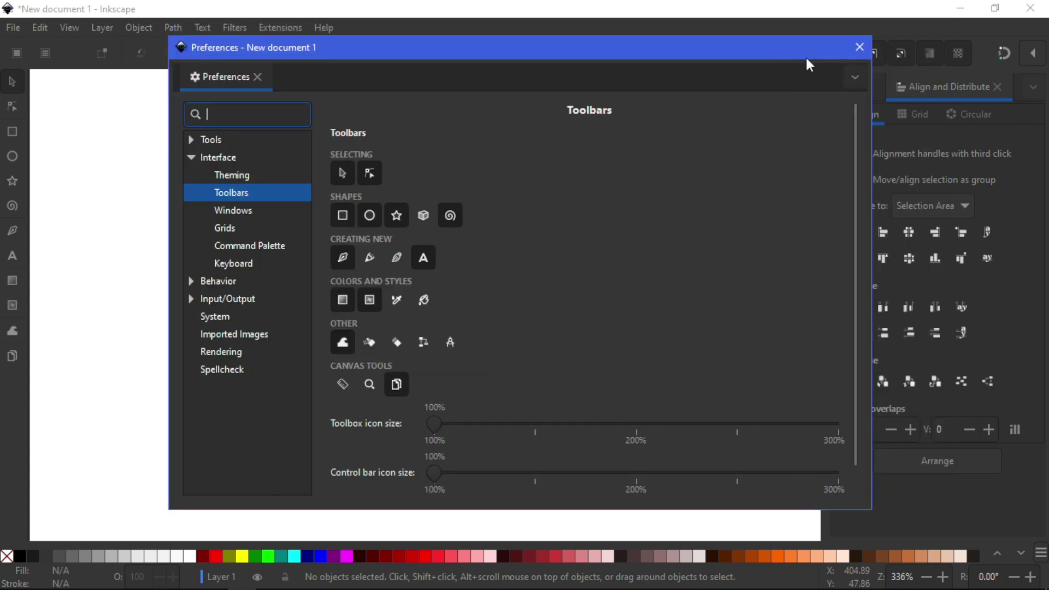
left_click(859, 47)
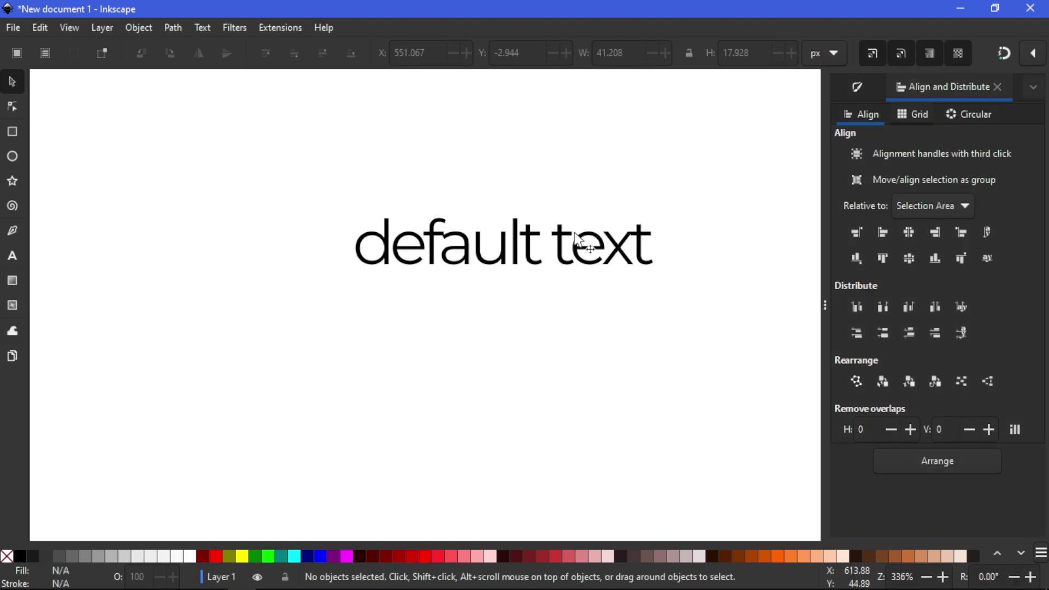
Read the sample text's -1.87 letter spacing in the Spacing popover, then return to the Selector
left_click(13, 257)
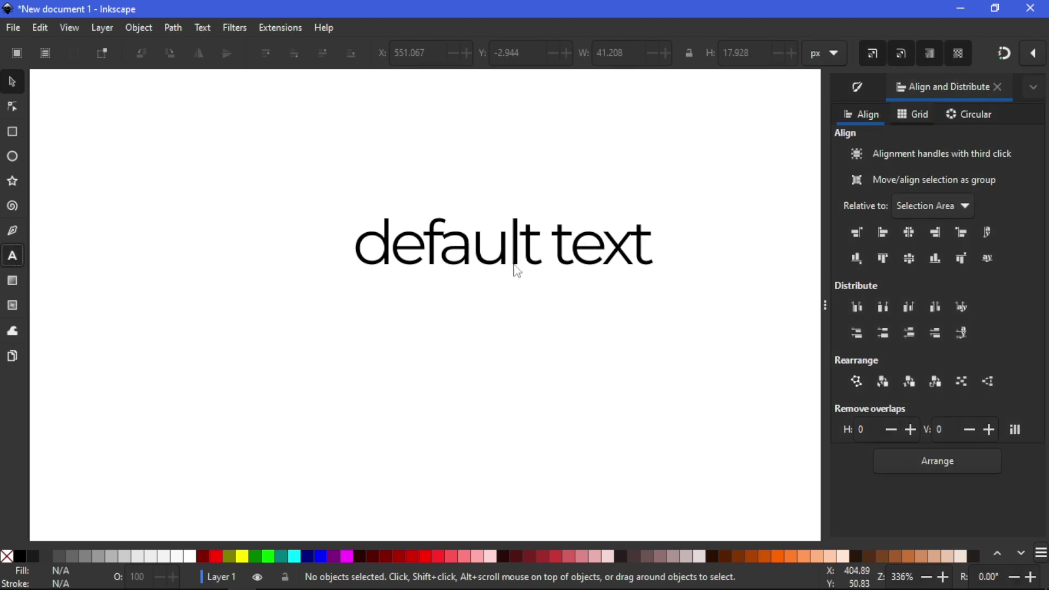
left_click(506, 270)
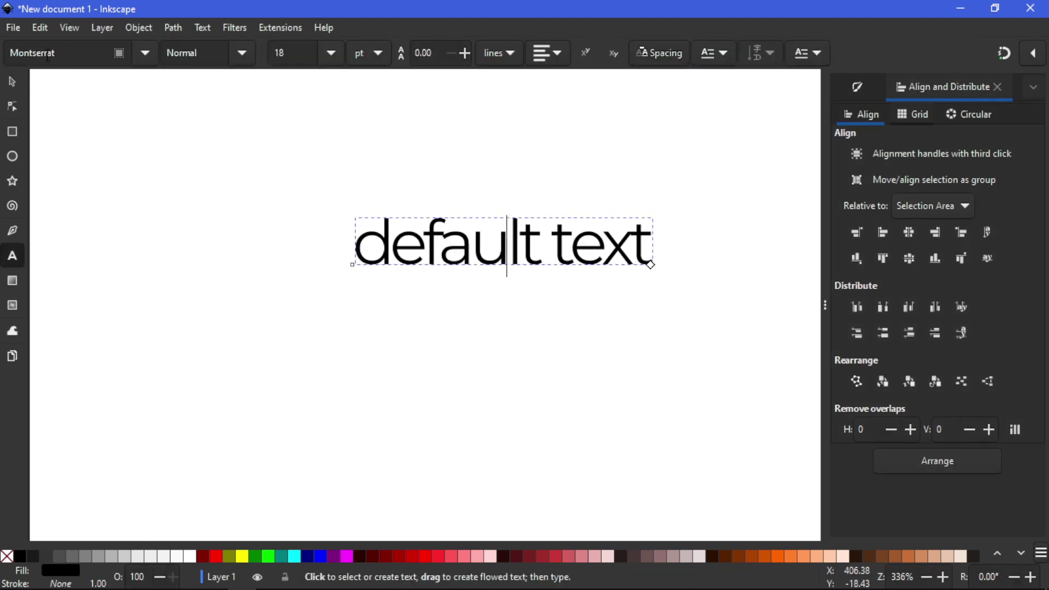
left_click(664, 52)
left_click_drag(579, 91, 525, 92)
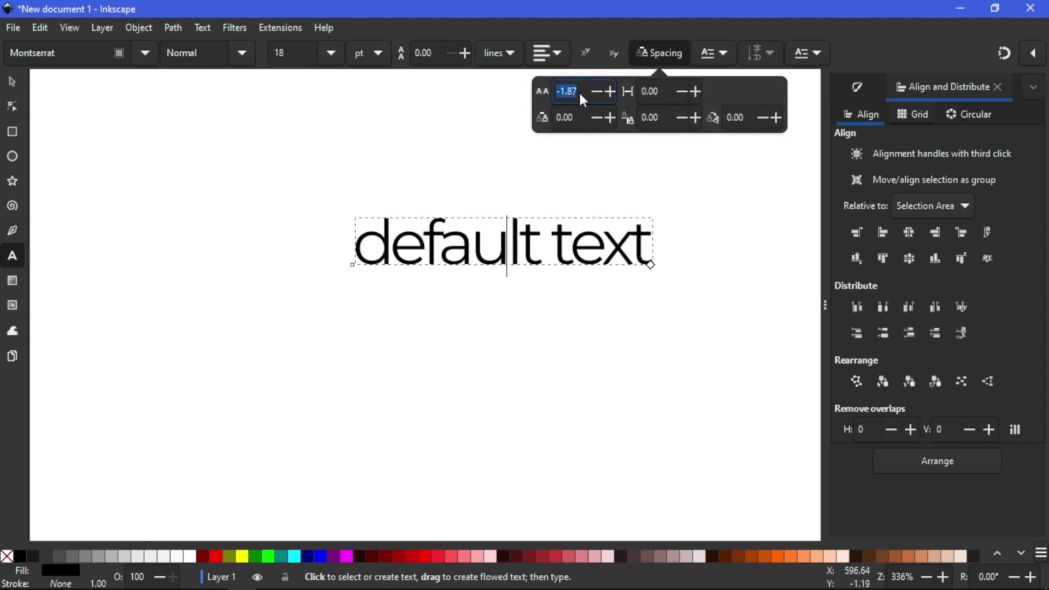
key("End")
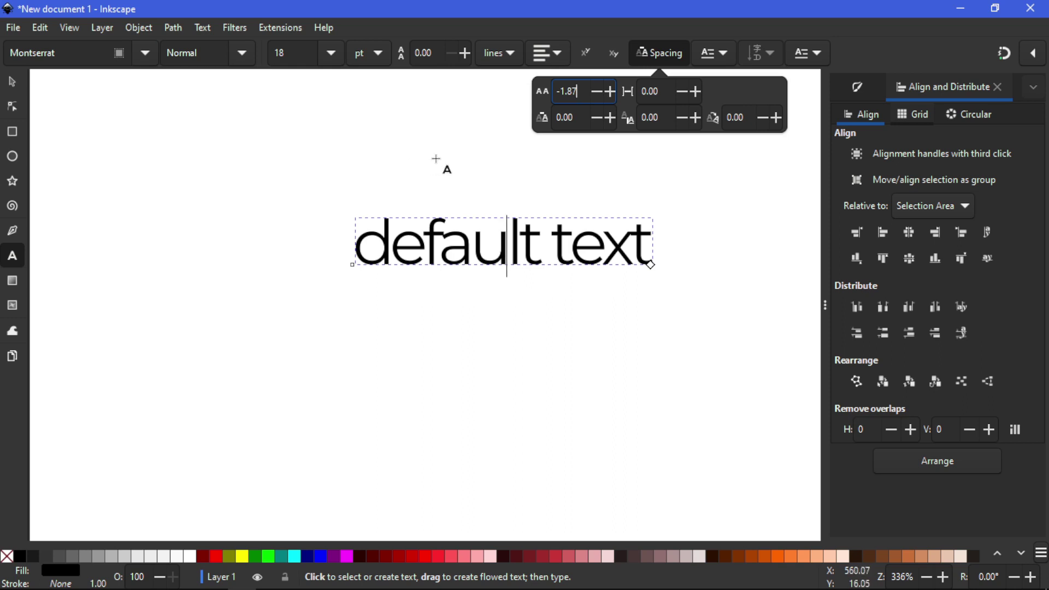
left_click(12, 81)
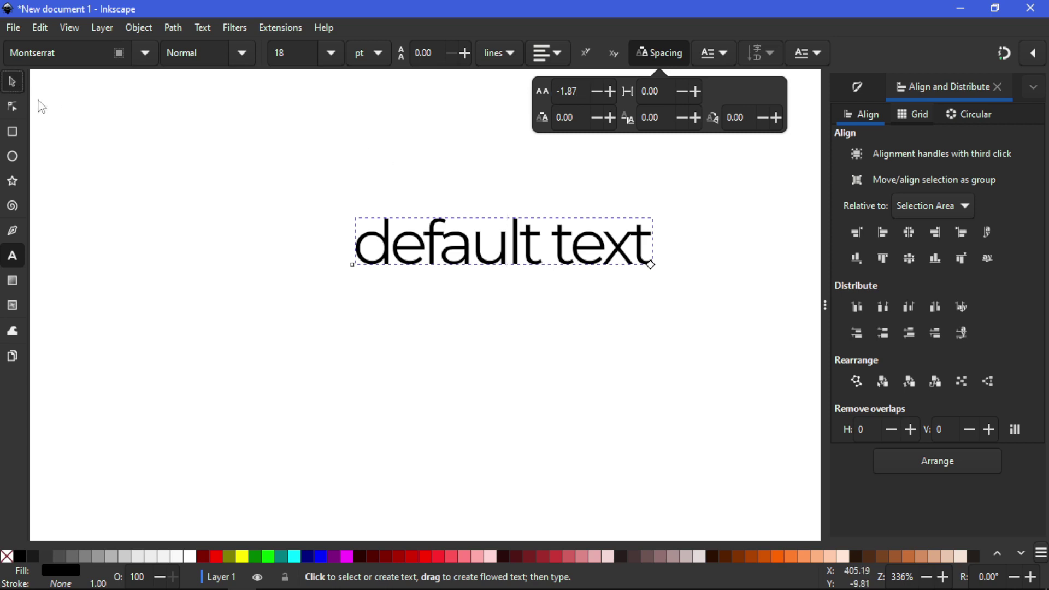
Open the System preferences page and inspect the user preferences file path
left_click(37, 28)
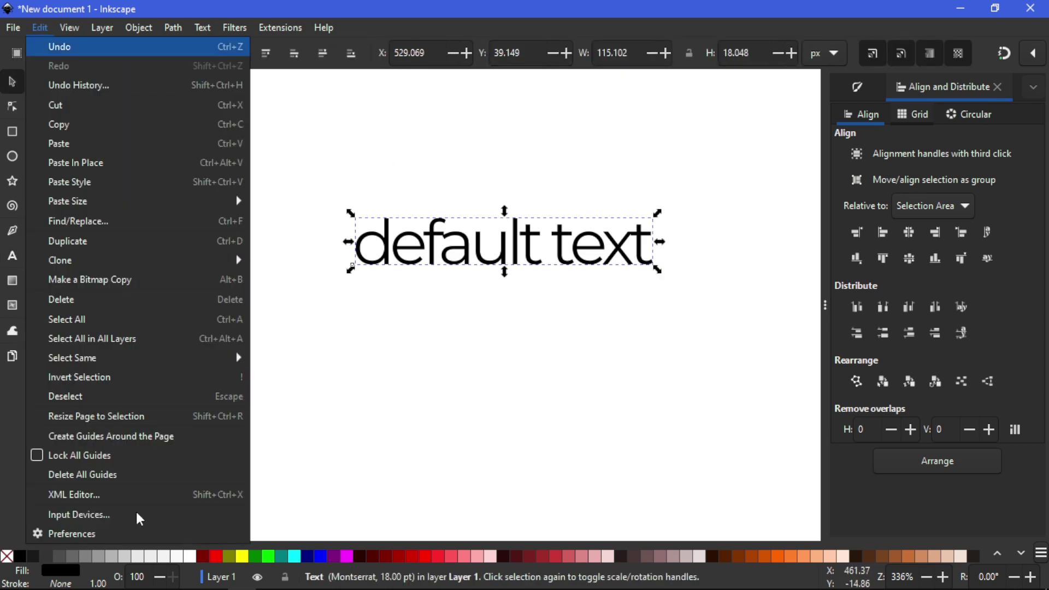
left_click(36, 531)
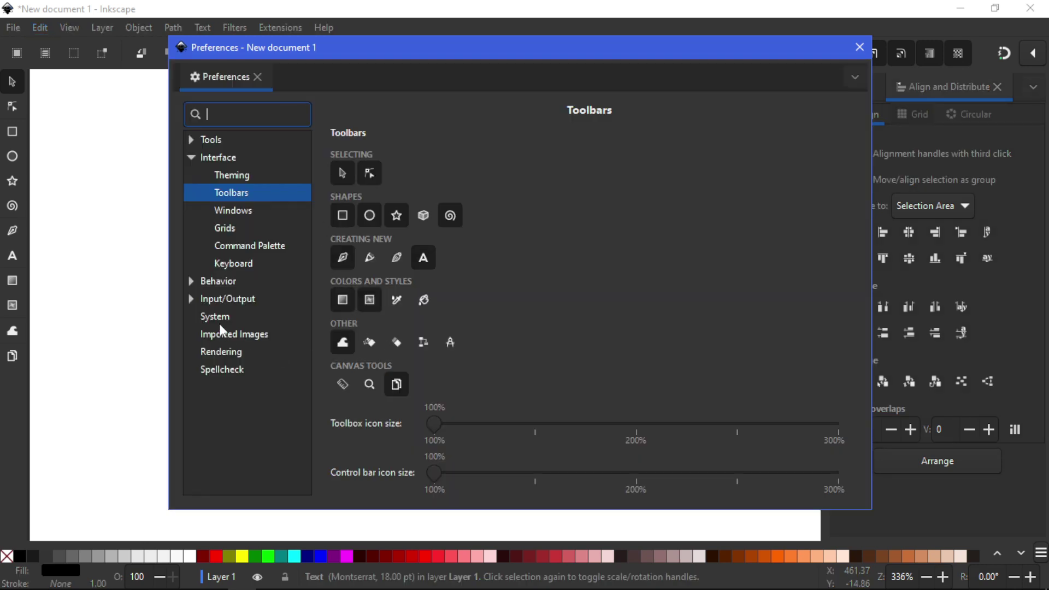
left_click(217, 318)
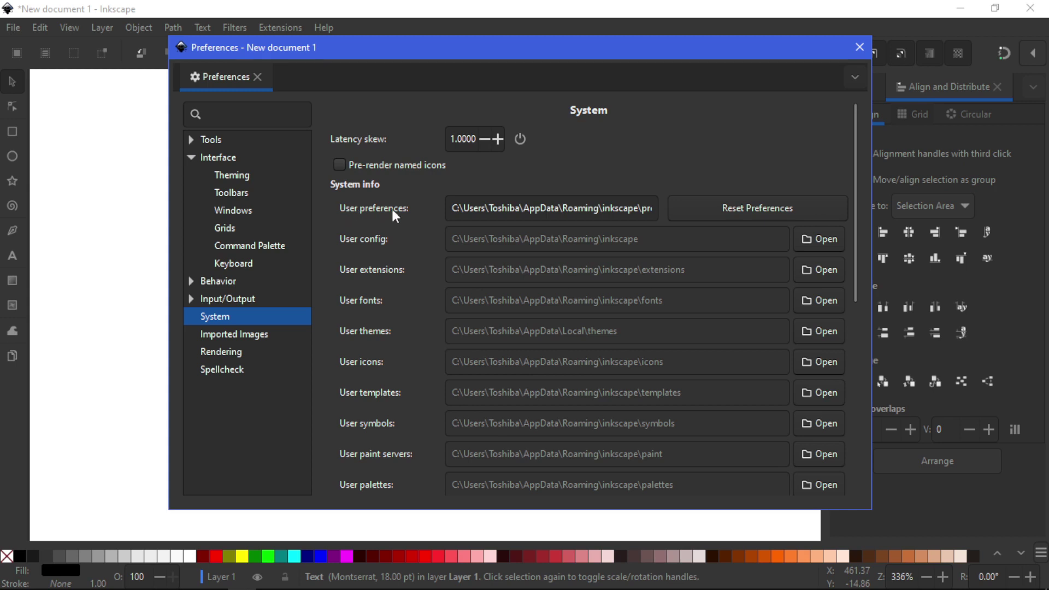
left_click_drag(453, 210, 701, 221)
left_click(643, 208)
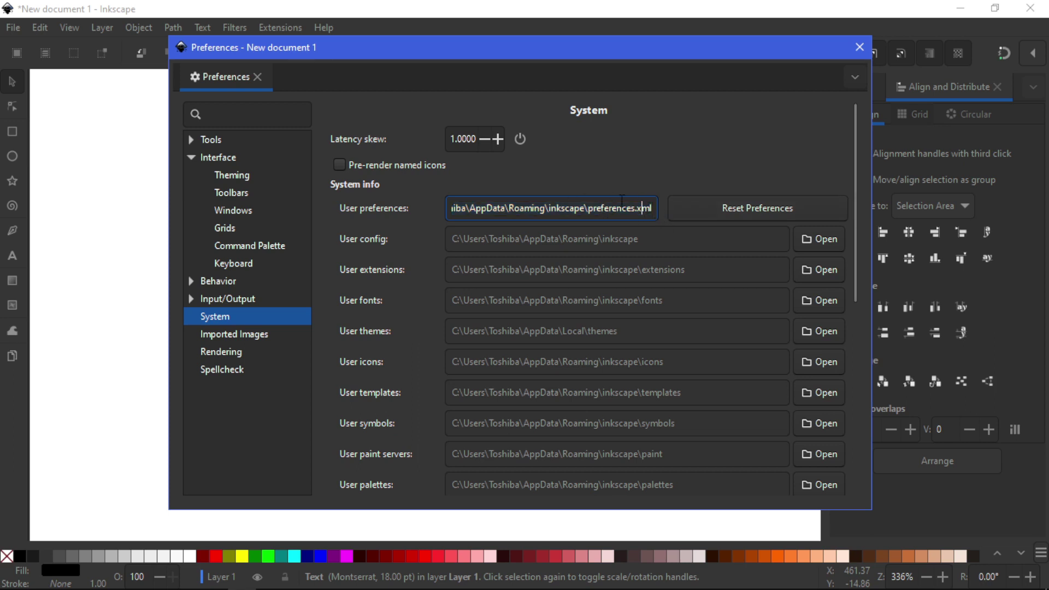
Reset all preferences to defaults, close Preferences, and quit Inkscape without saving
left_click(790, 209)
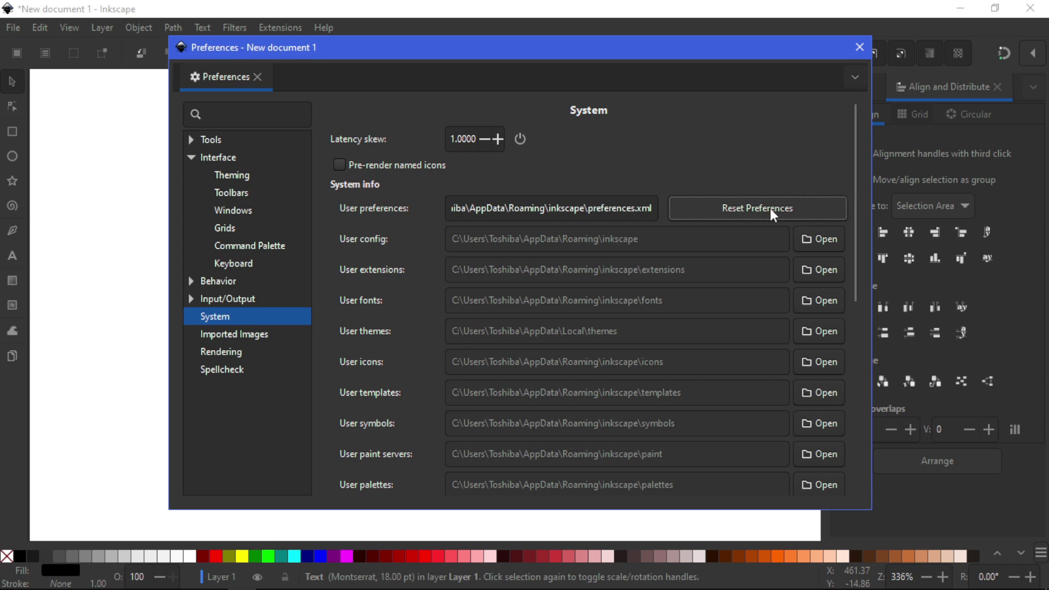
left_click(860, 47)
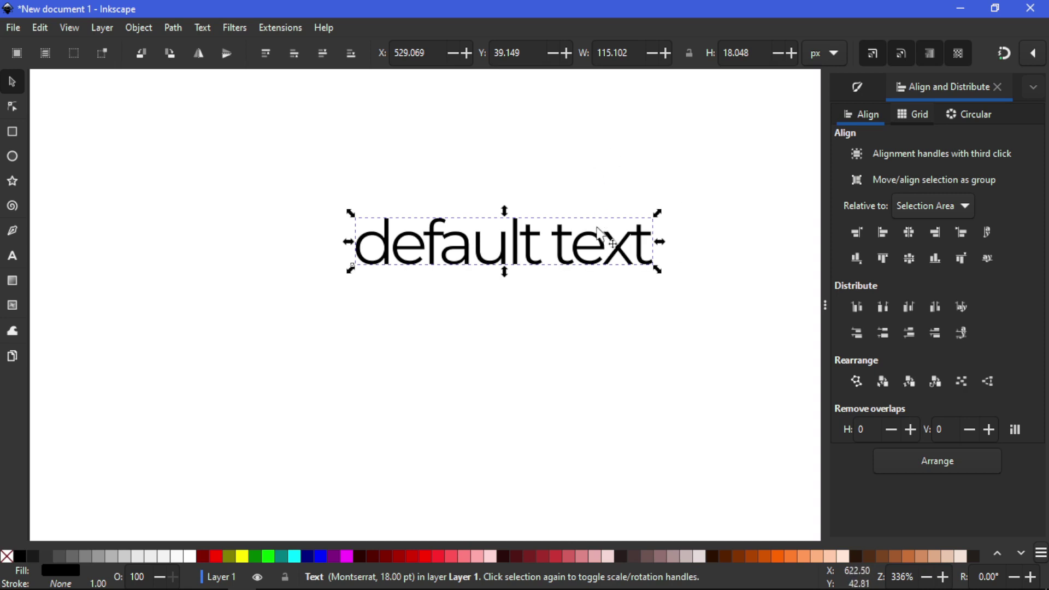
left_click(1041, 10)
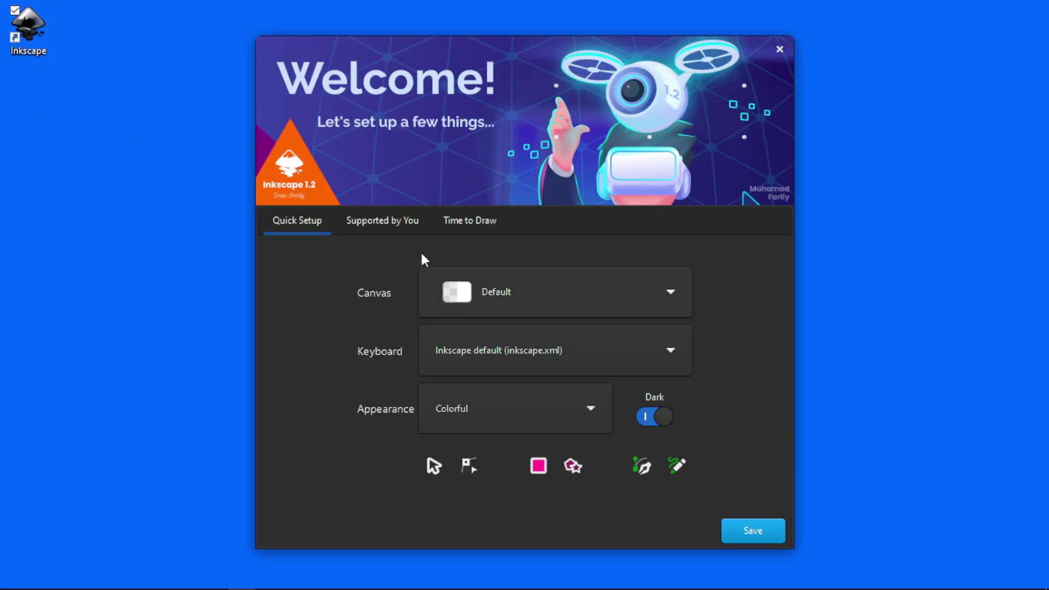
Browse the Welcome screen's Supported by You, Time to Draw and Quick Setup pages
left_click(360, 221)
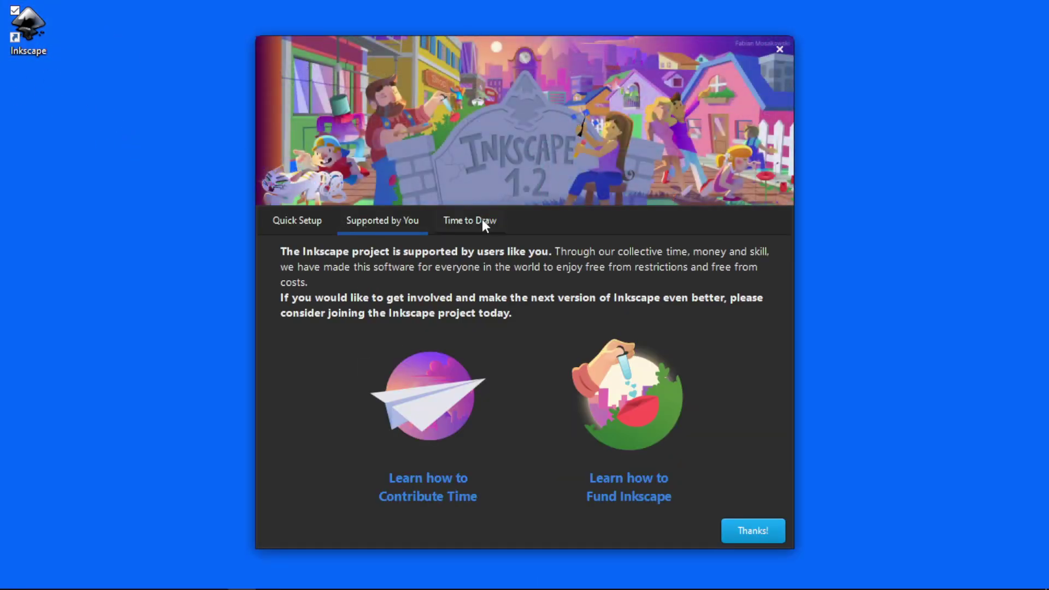
left_click(481, 219)
left_click(387, 225)
left_click(297, 225)
left_click(377, 224)
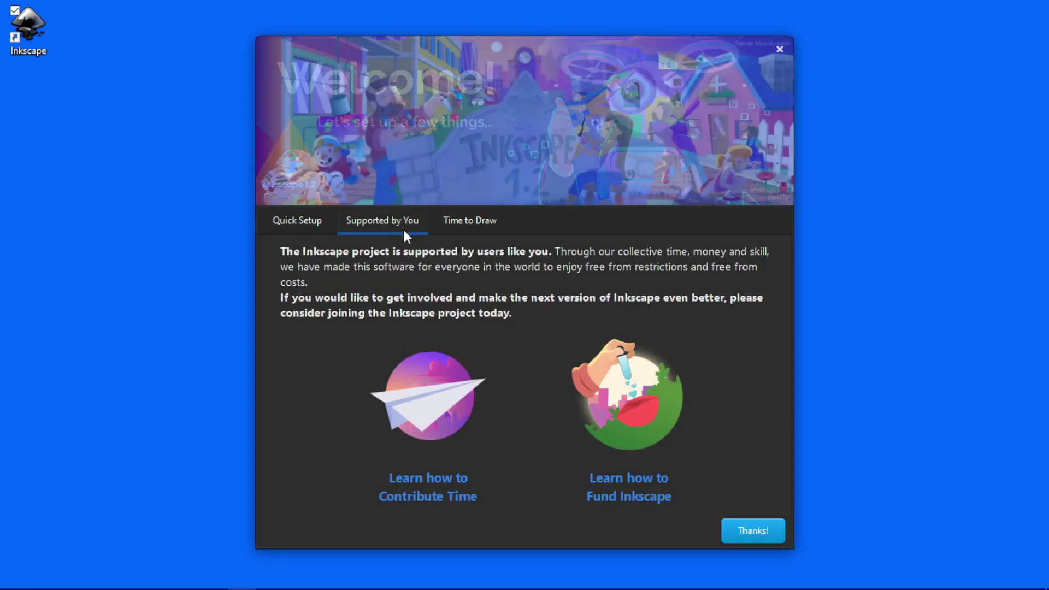
left_click(480, 233)
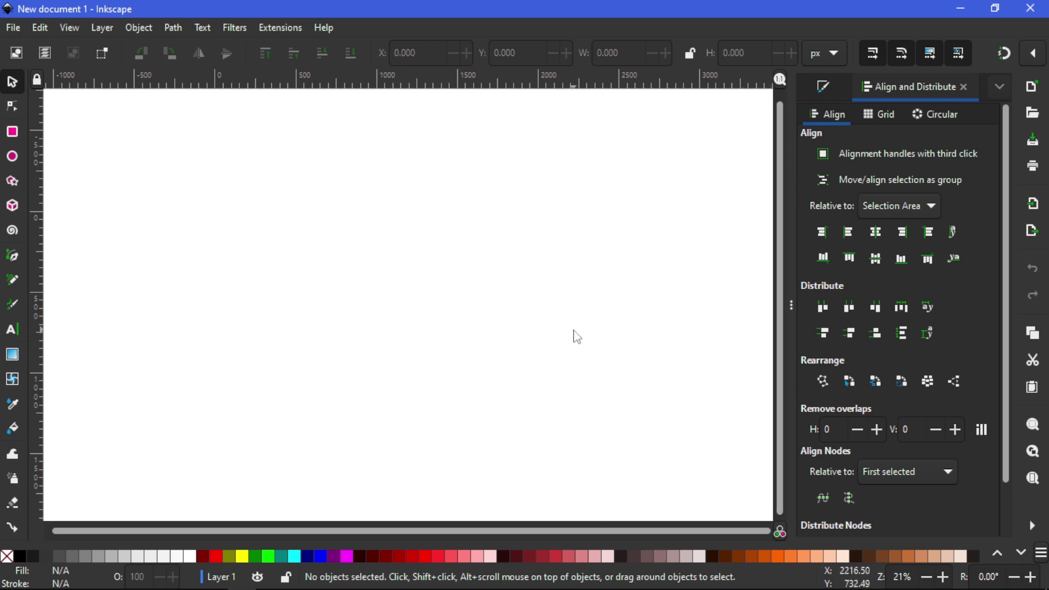
Hide the rulers (Ctrl+R) and scrollbars (Ctrl+B), and turn off the Wide Screen layout
key("ctrl+r")
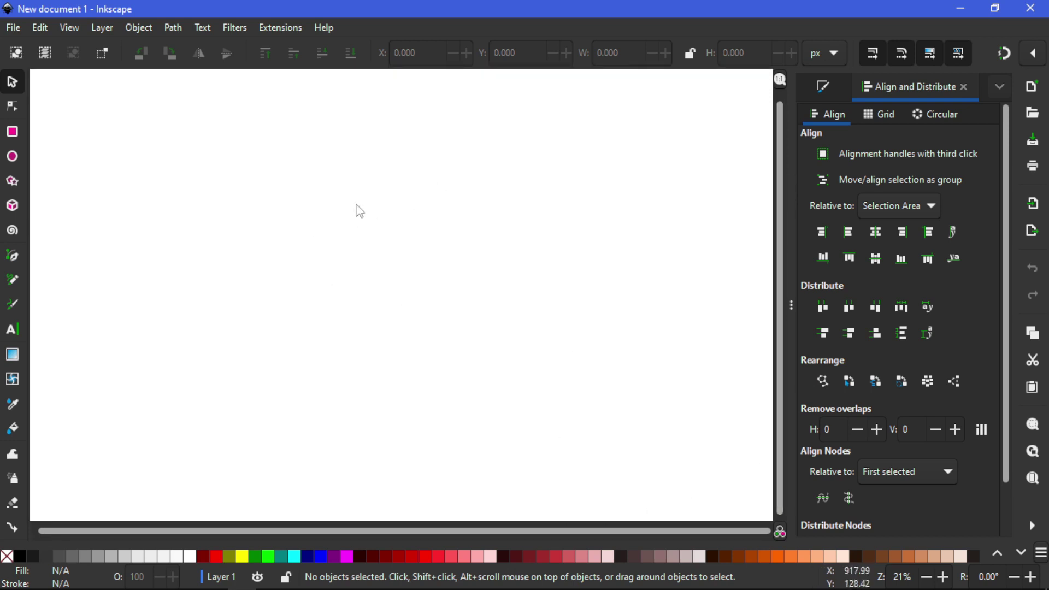
key("ctrl+r")
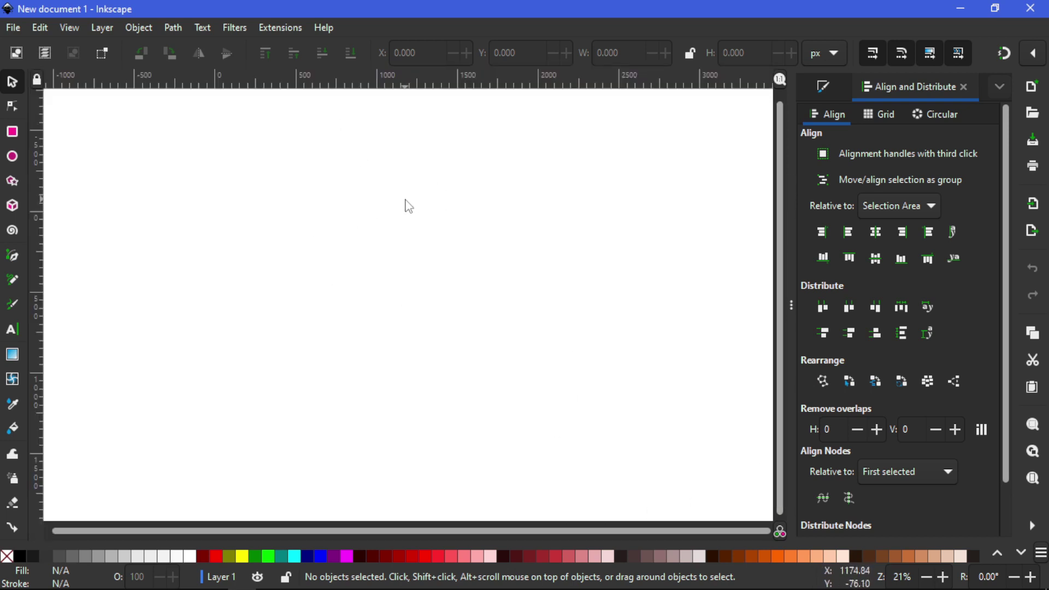
key("ctrl+r")
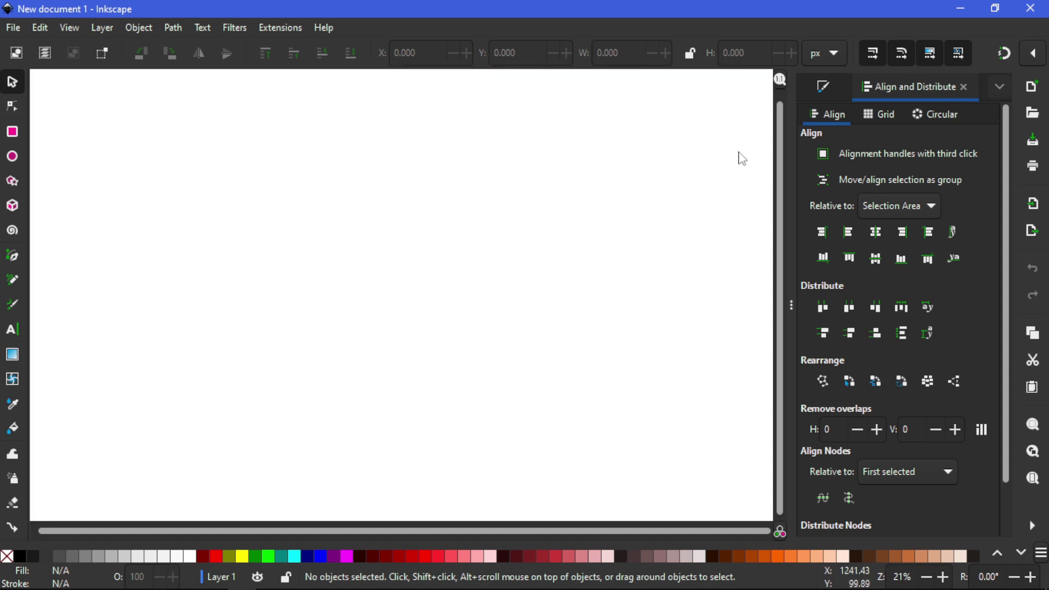
key("ctrl+b")
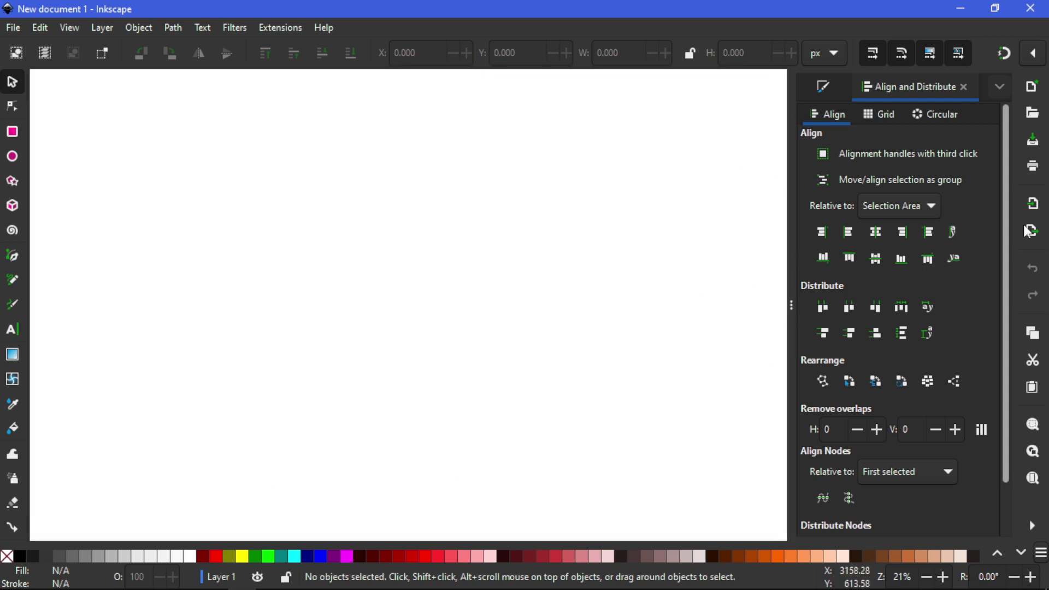
left_click(68, 27)
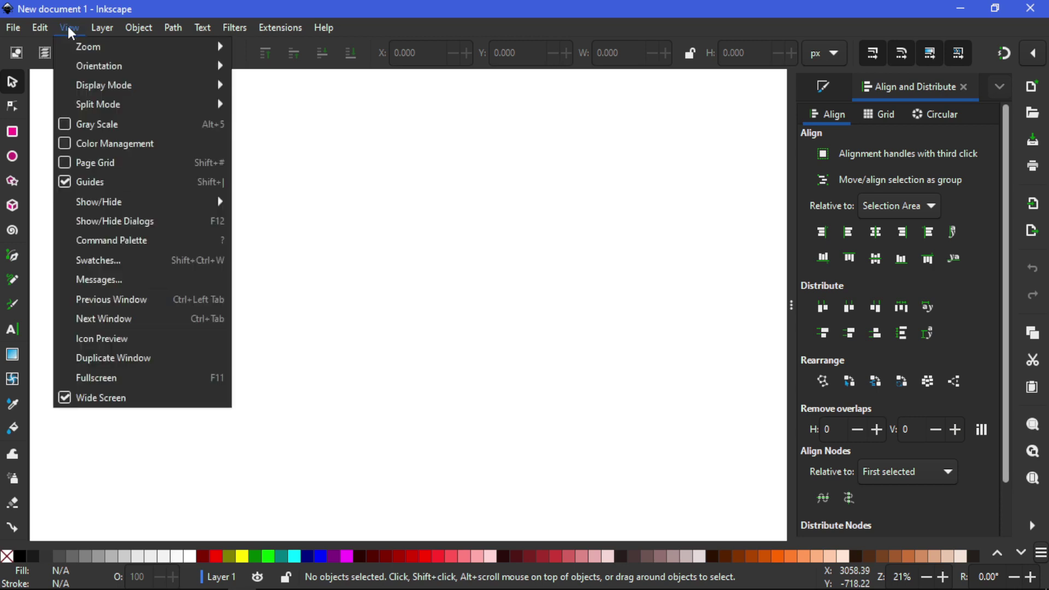
left_click(75, 408)
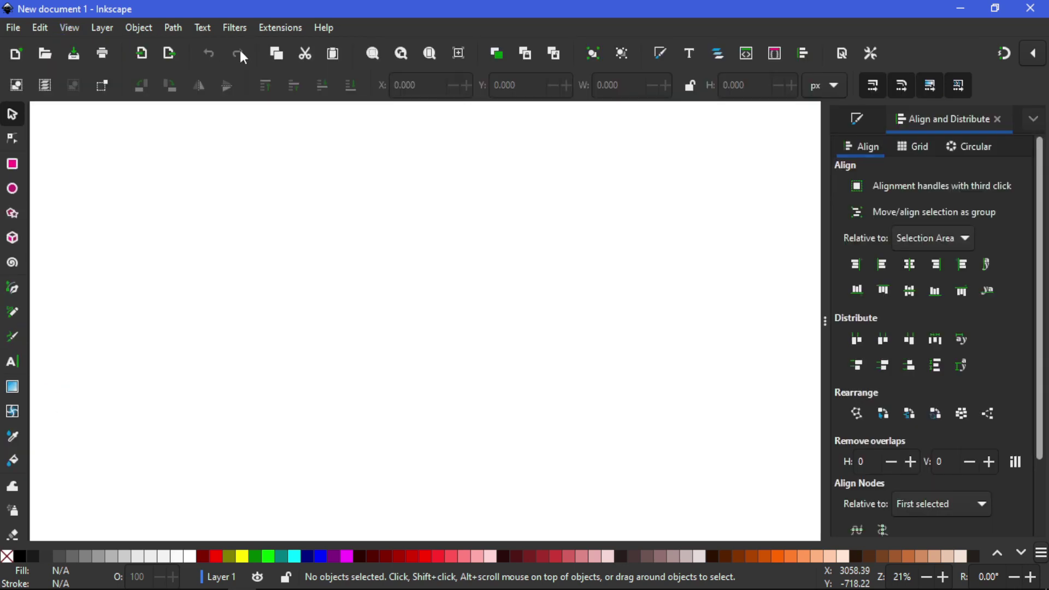
Hide the Commands Bar through View > Show/Hide, keeping the Tool Controls bar visible
left_click(68, 28)
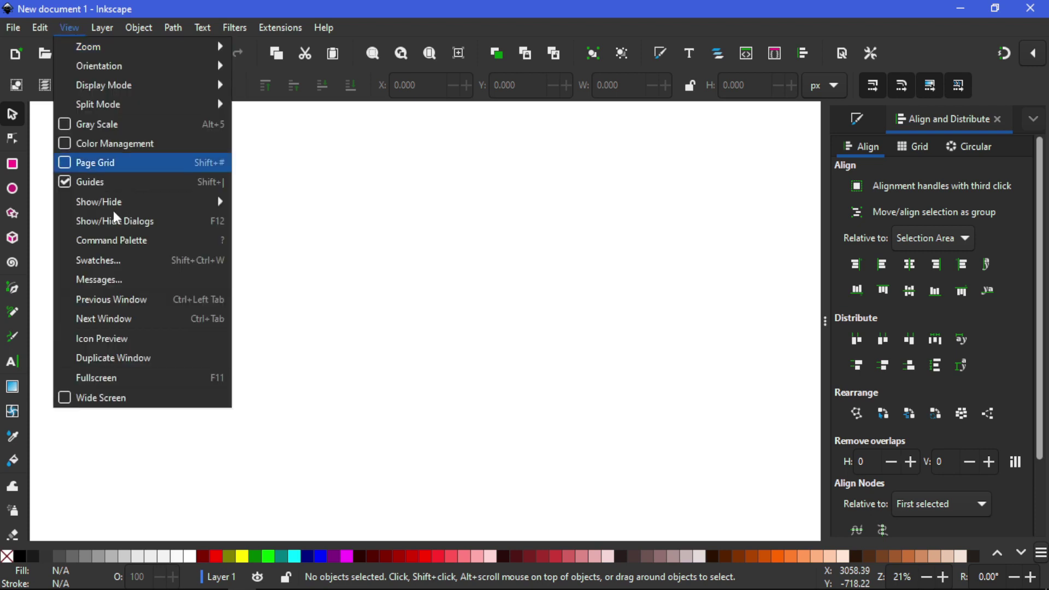
mouse_move(110, 202)
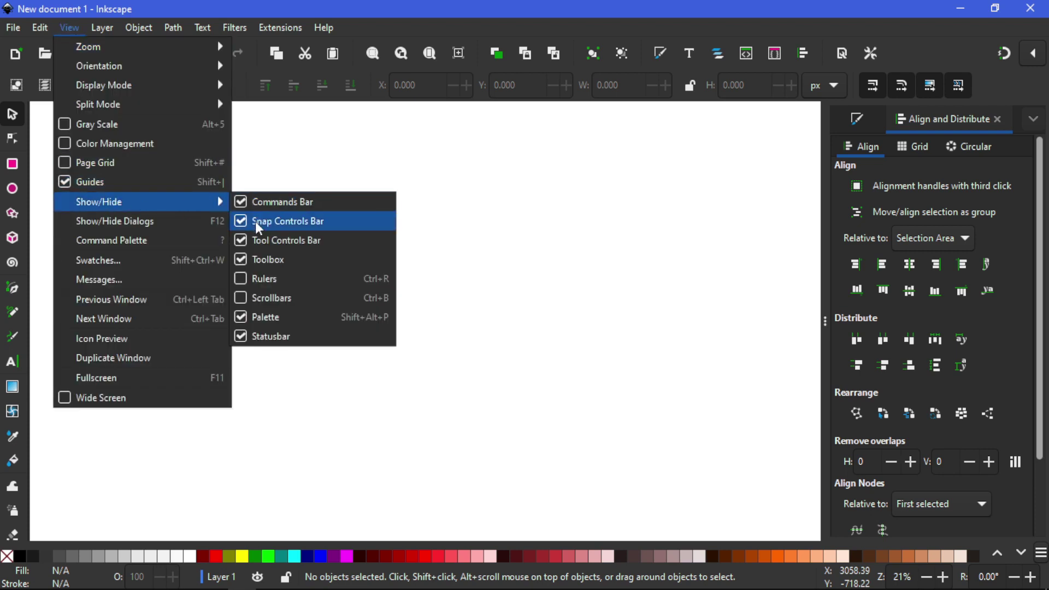
left_click(244, 240)
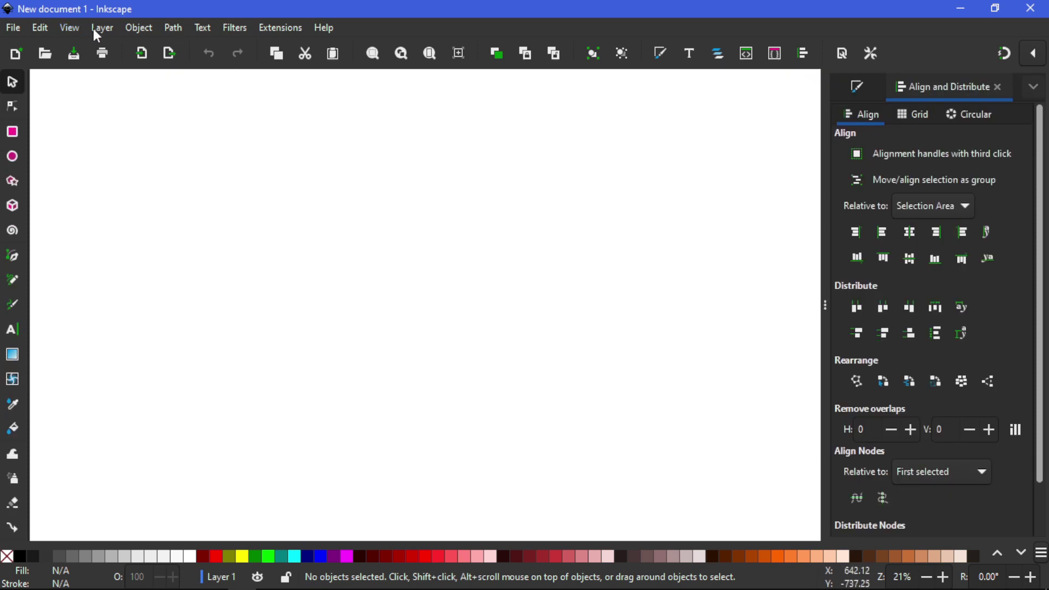
left_click(70, 28)
mouse_move(119, 207)
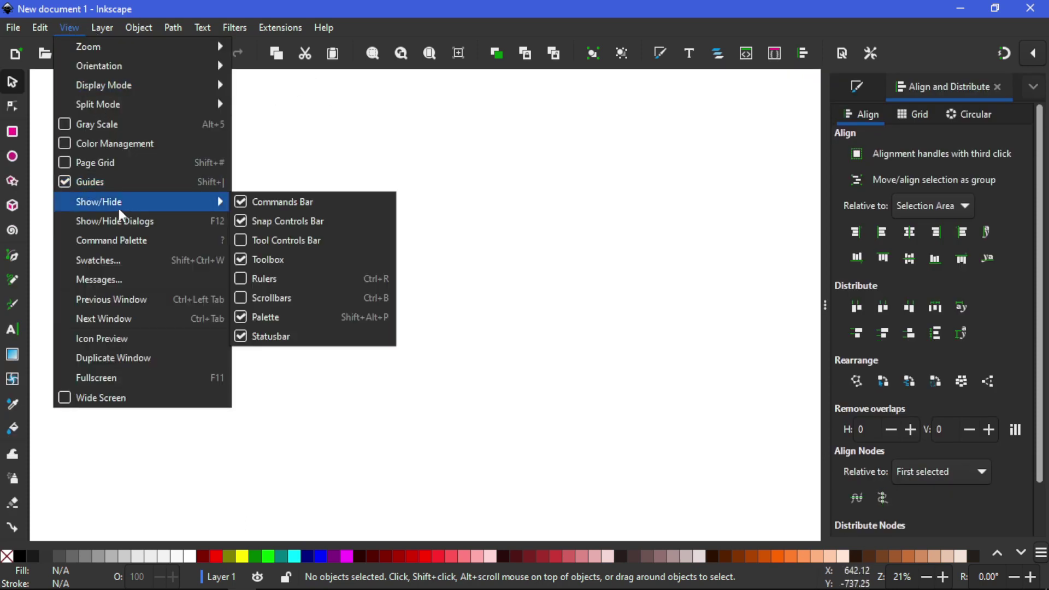
left_click(243, 245)
left_click(63, 27)
mouse_move(110, 203)
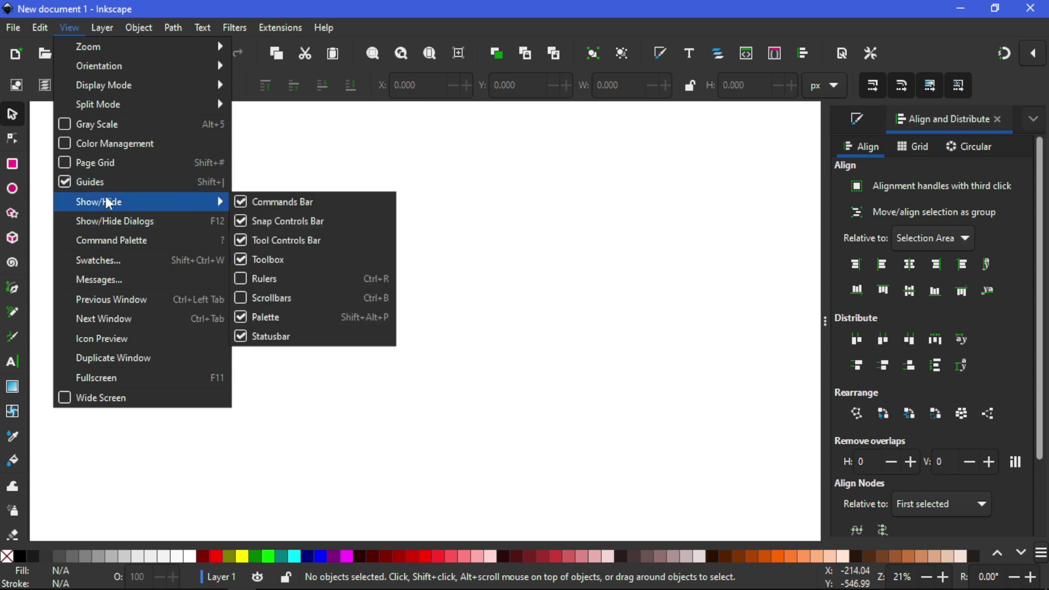
left_click(249, 204)
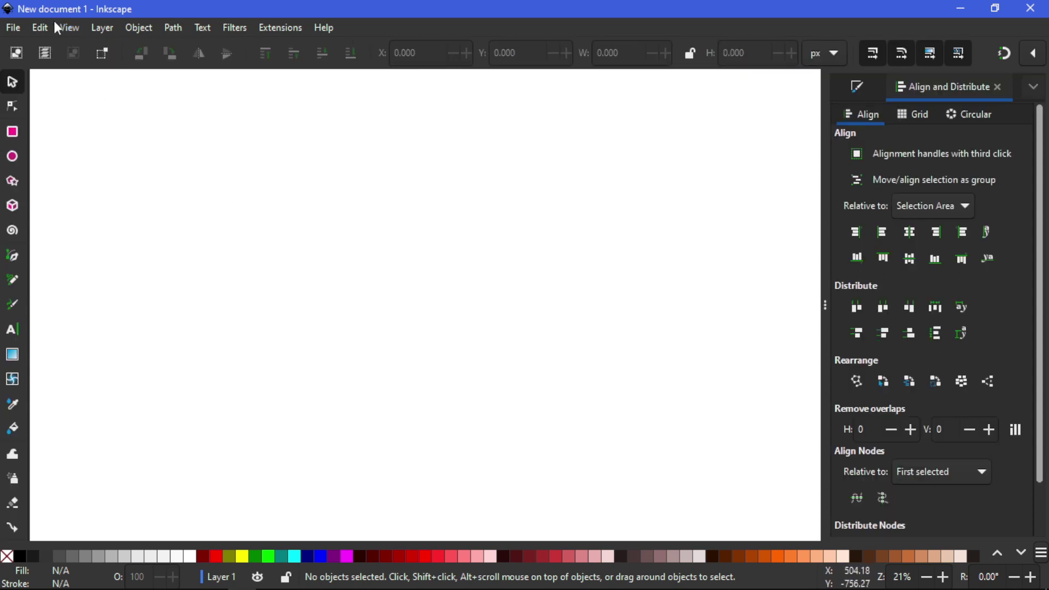
Zoom the page to actual 1:1 size with View > Zoom > Zoom 1:1
left_click(68, 27)
mouse_move(164, 47)
left_click(285, 86)
left_click(293, 229)
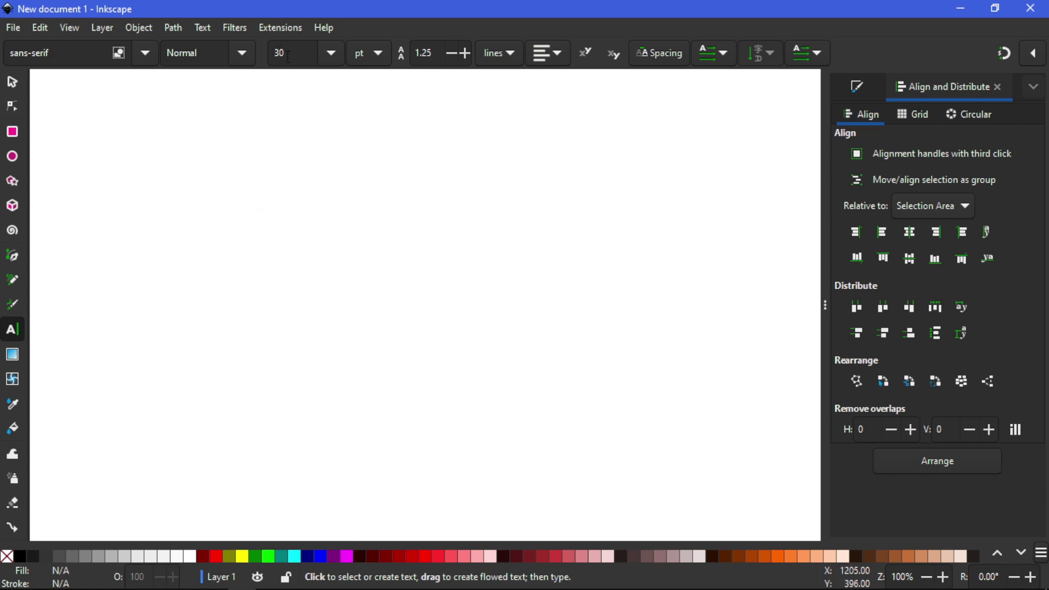
Check the default spacing settings and type 'default' as new text on the page
left_click(674, 60)
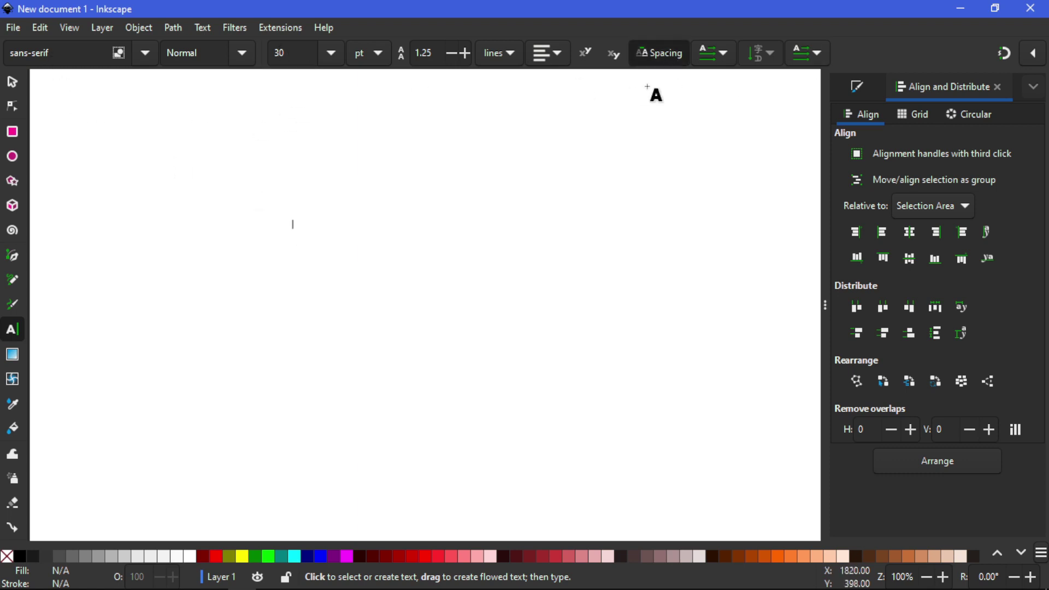
left_click(327, 216)
type("default")
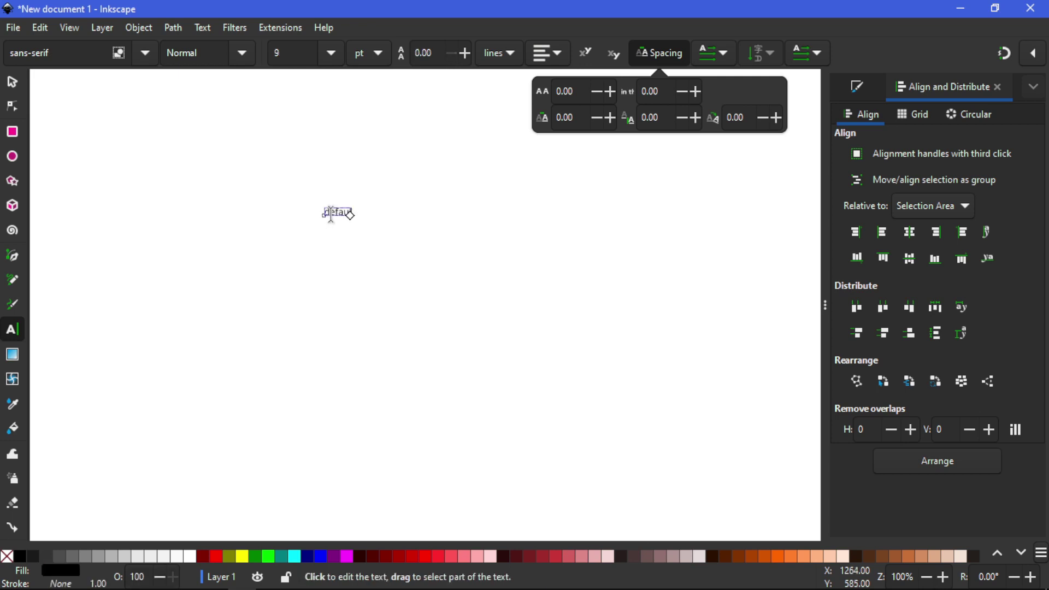
Select and re-edit the 'default' text, then deselect it with the Selector and pan the view
left_click(12, 81)
scroll(338, 215, "up", 7, "ctrl")
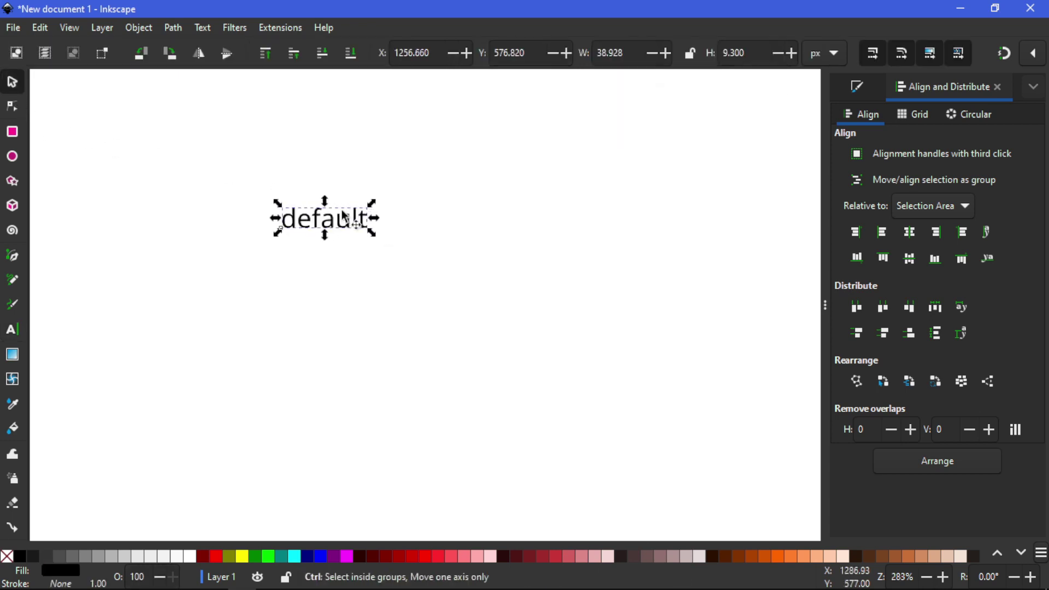
scroll(437, 263, "down", 1, "ctrl")
double_click(431, 254)
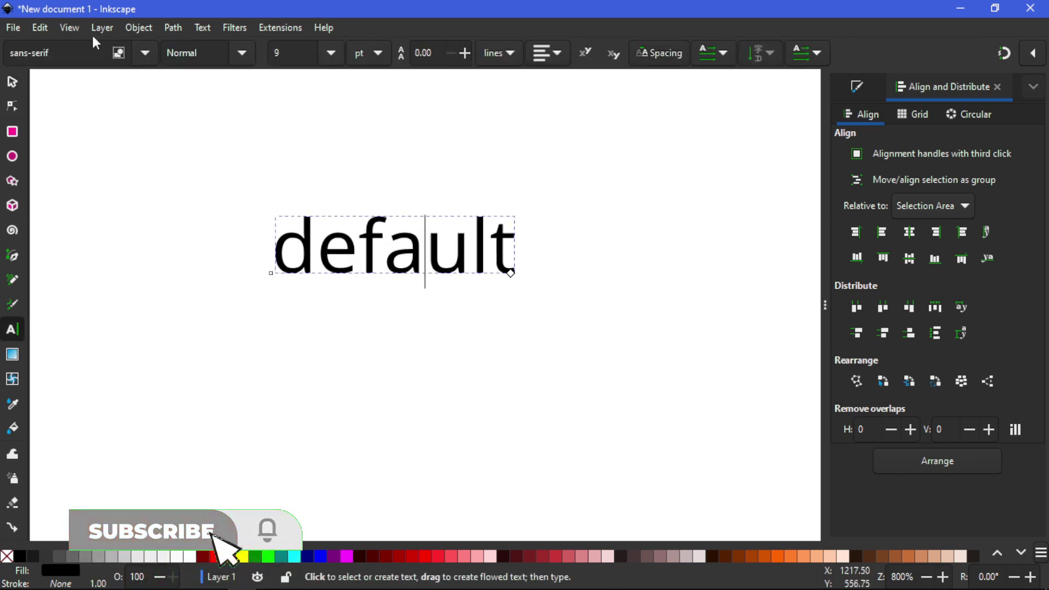
scroll(9, 191, "down", 3)
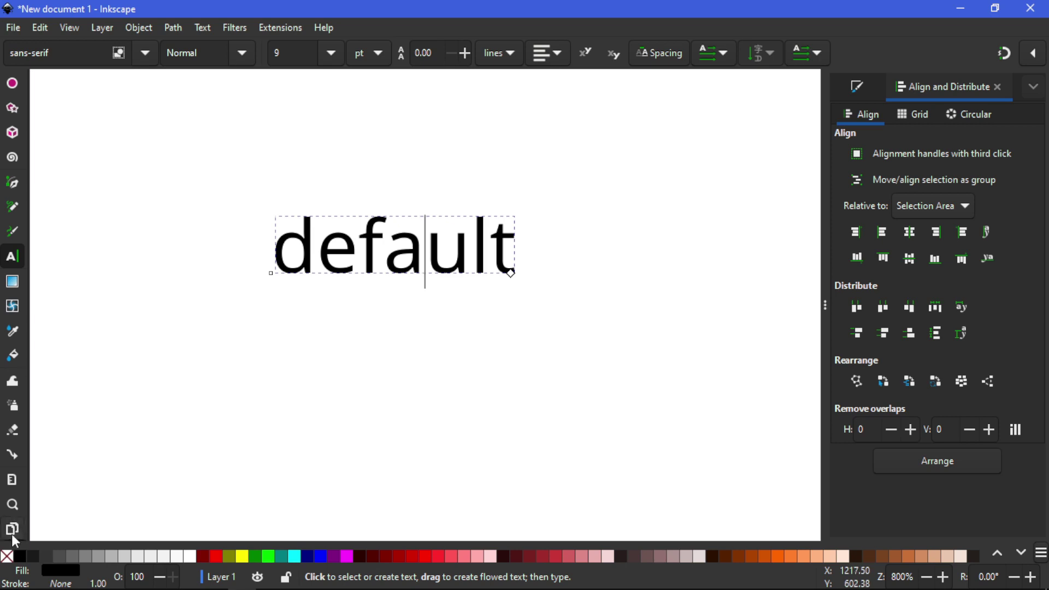
scroll(15, 398, "up", 2)
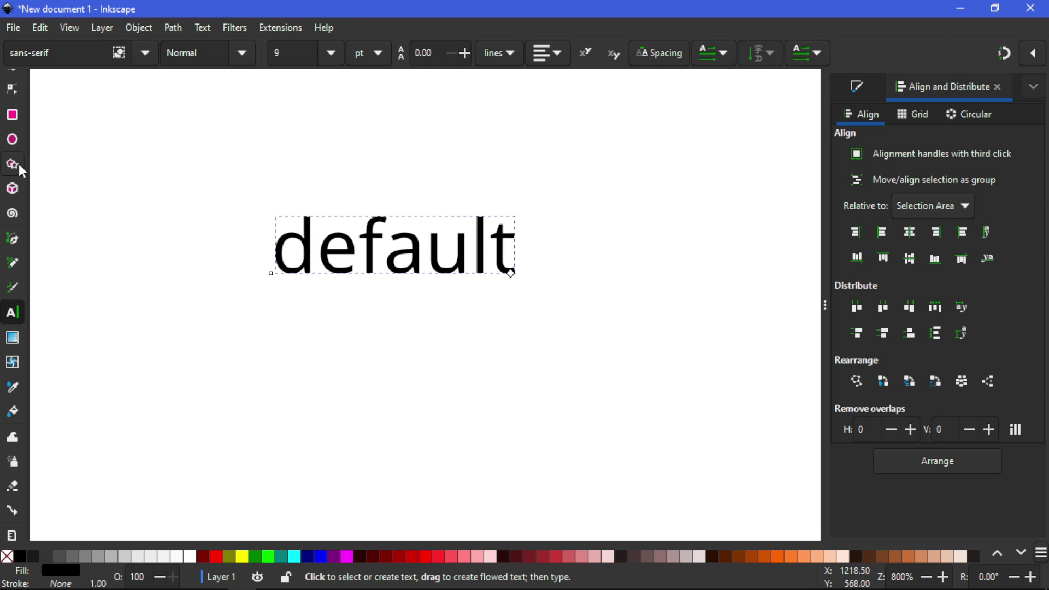
scroll(19, 163, "up", 1)
left_click(15, 87)
left_click(296, 151)
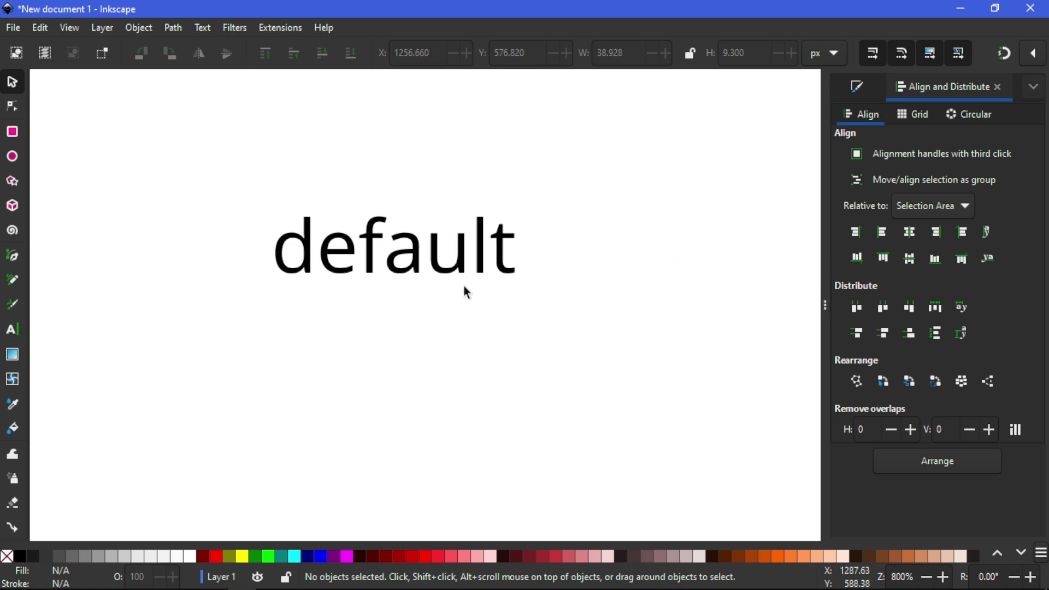
left_click_drag(452, 237, 490, 234)
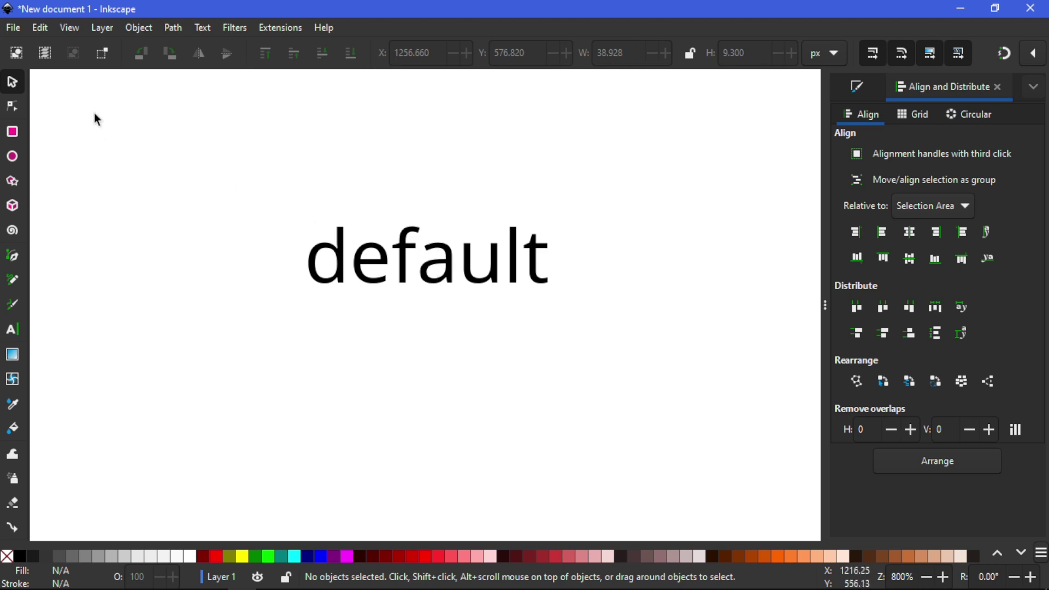